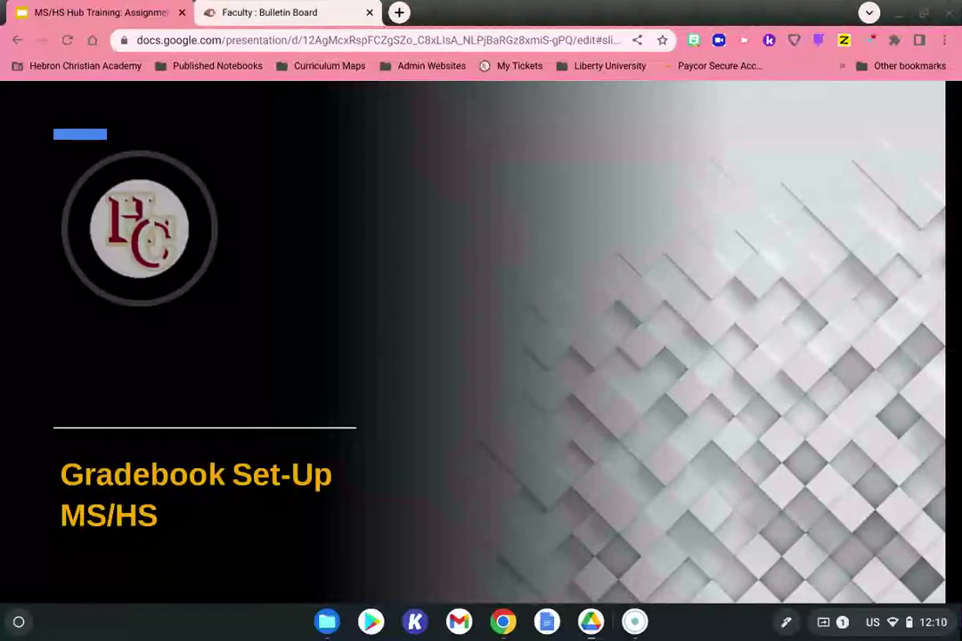
Advance the training slideshow from the title slide to the Gradebook Categories slide
key(Right)
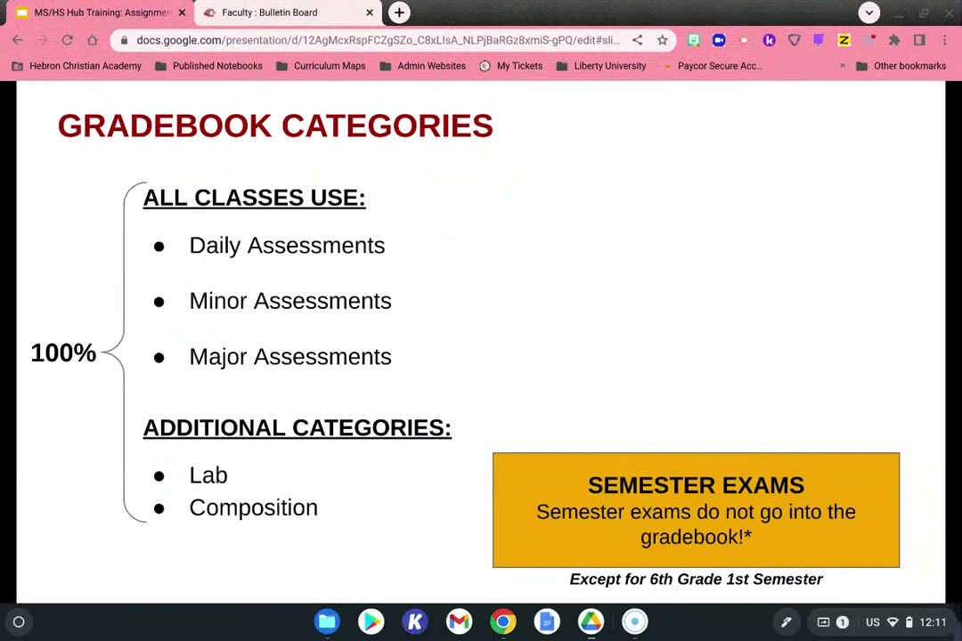
Reveal the Daily, Minor and Major Assessments examples, then go to the Demo Class bulletin board tab
key(Right)
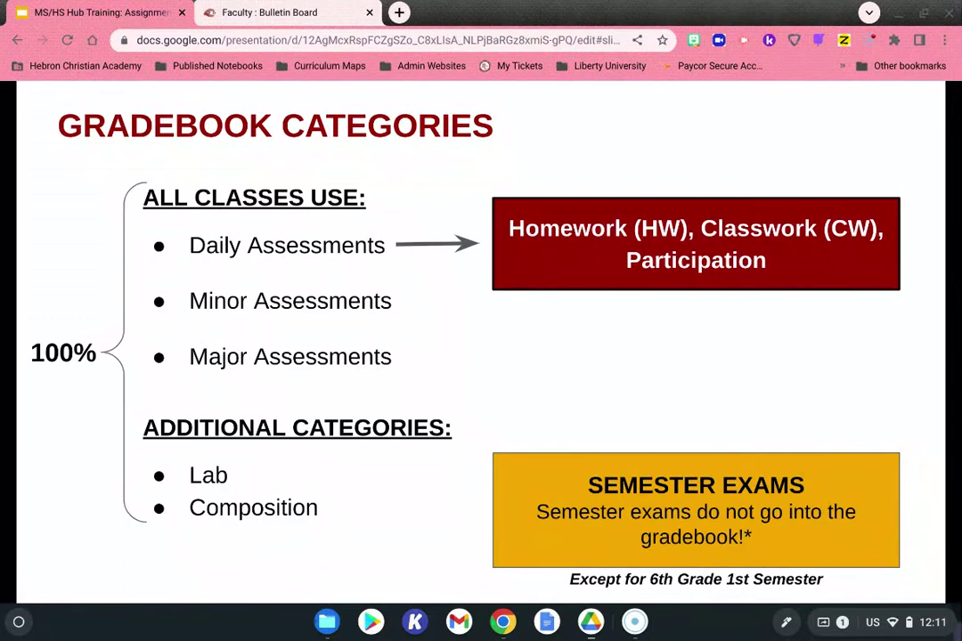
key(Right)
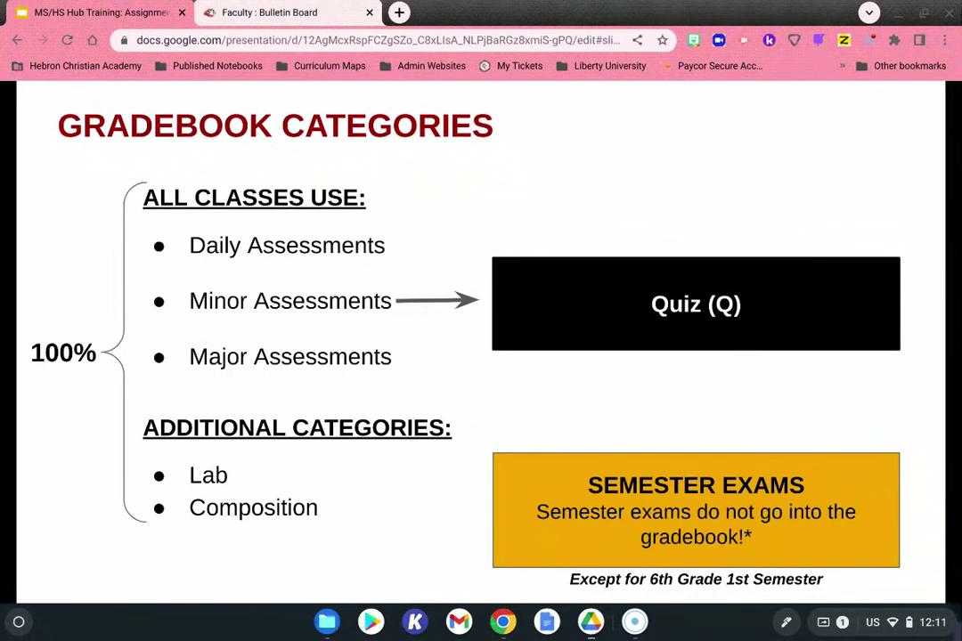
key(Right)
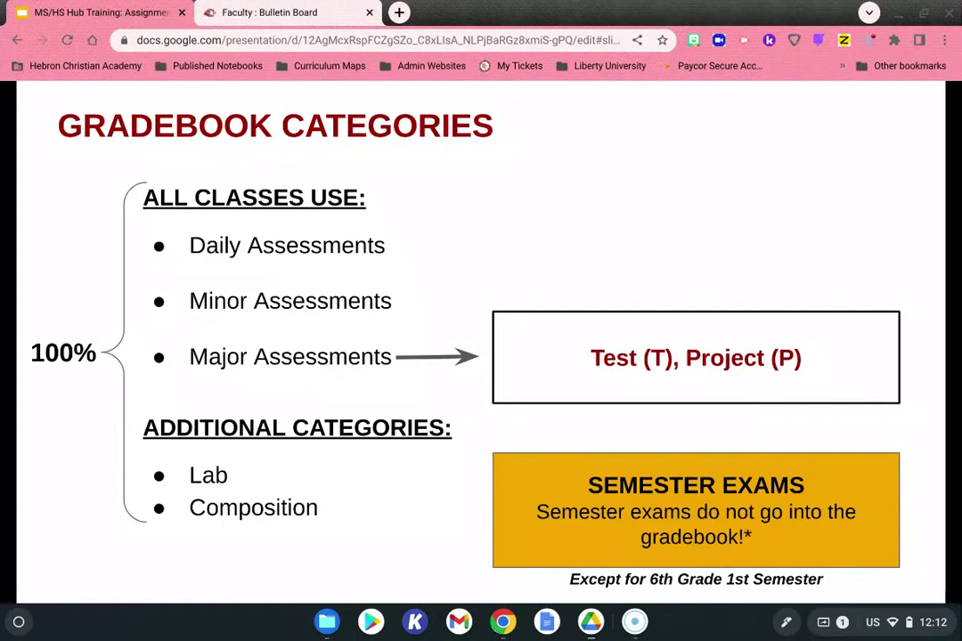
key(ctrl+Tab)
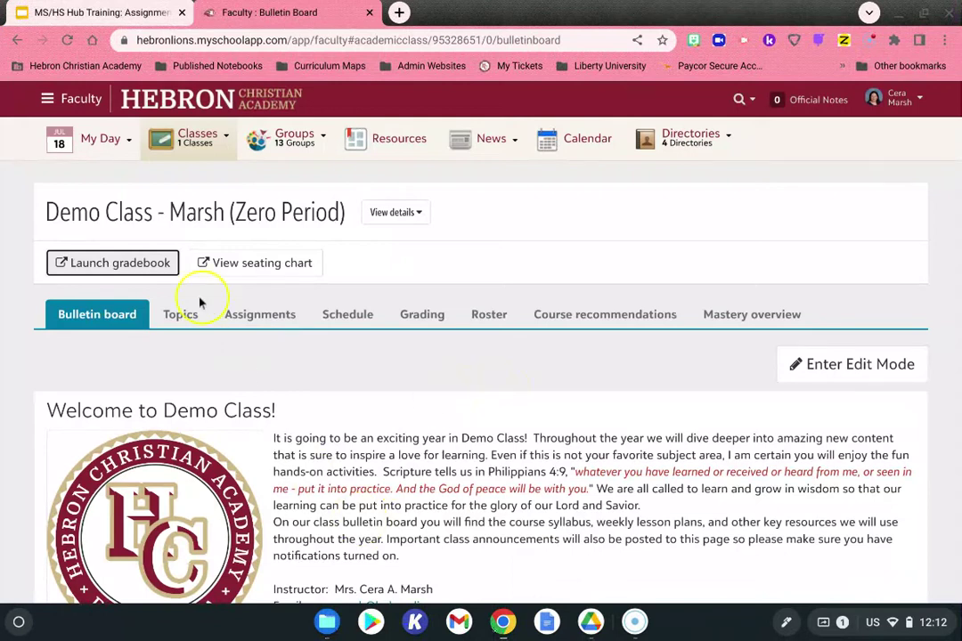
Launch the Demo Class gradebook, open its Settings, and view each role's Gradebook access permissions
click(105, 267)
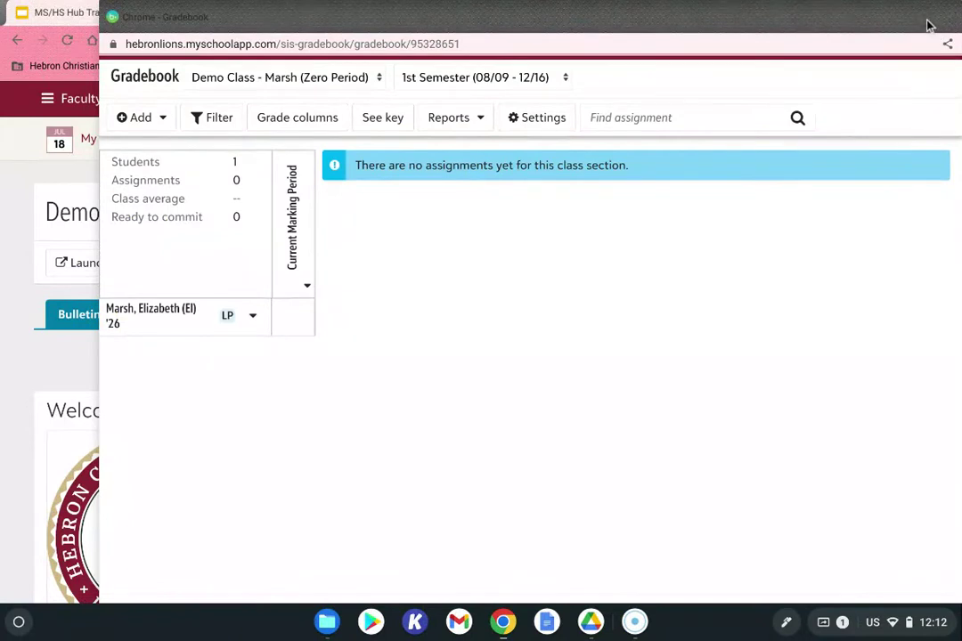
drag(835, 26, 773, 29)
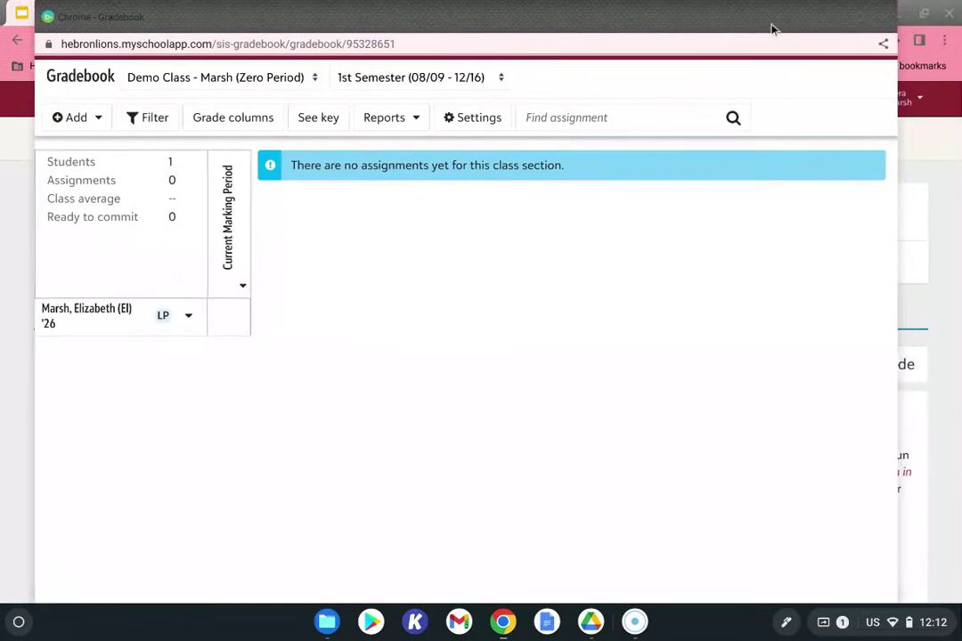
click(490, 120)
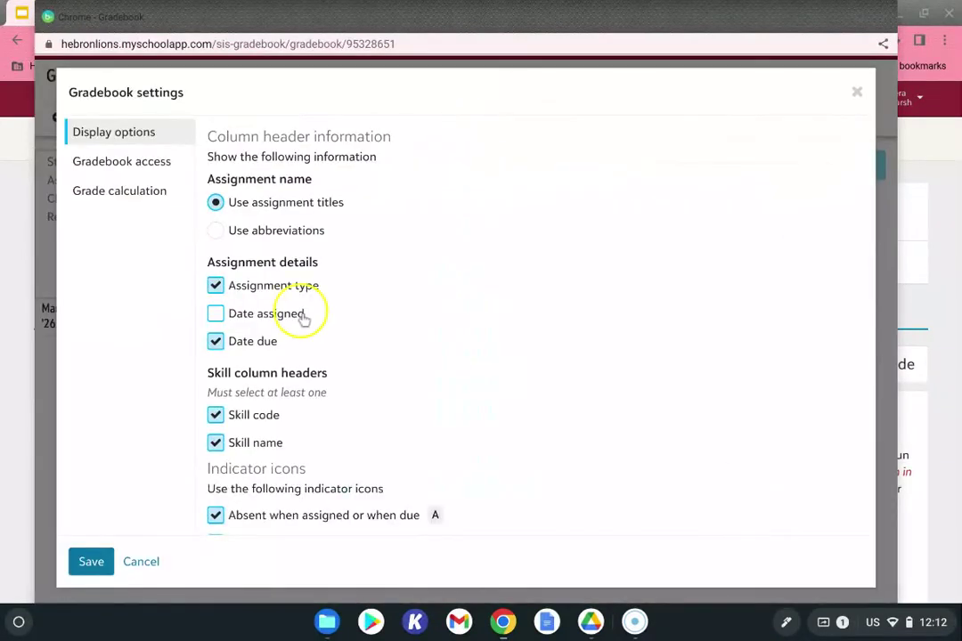
scroll(306, 322, down, 10)
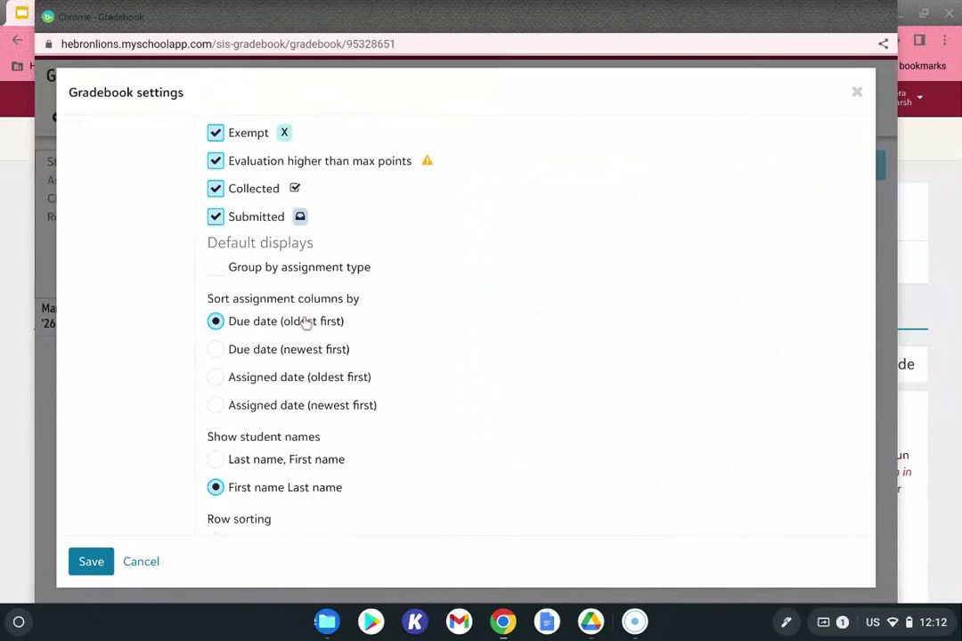
scroll(305, 323, up, 12)
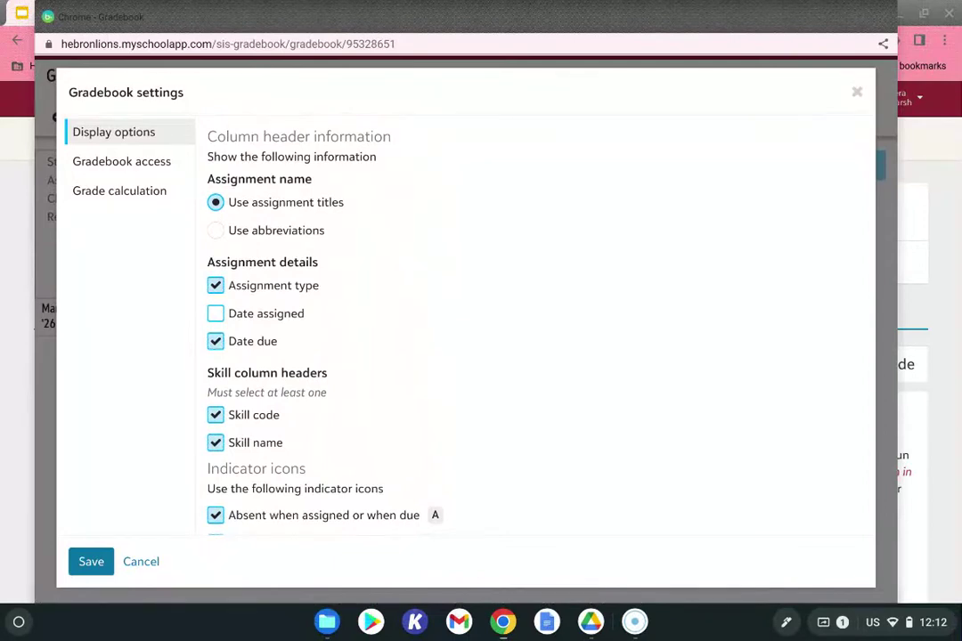
click(96, 161)
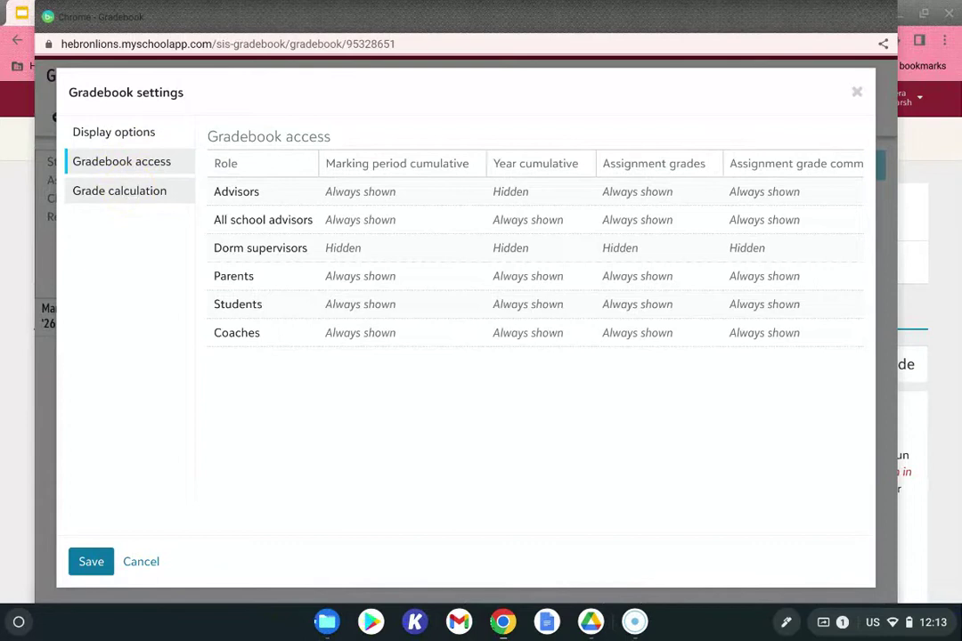
On Grade calculation, switch from school year to Marking period calculation
click(129, 193)
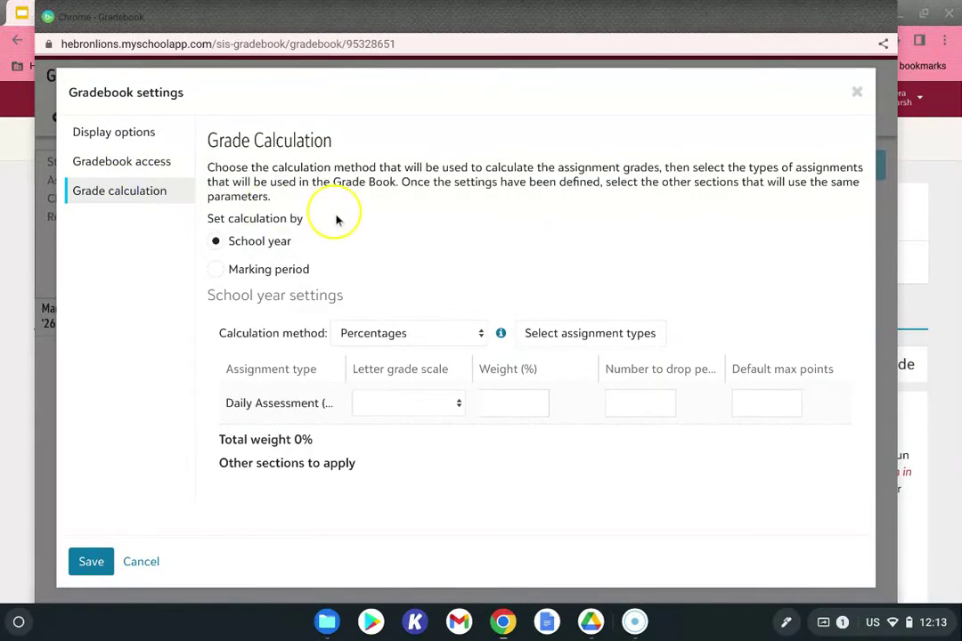
click(217, 270)
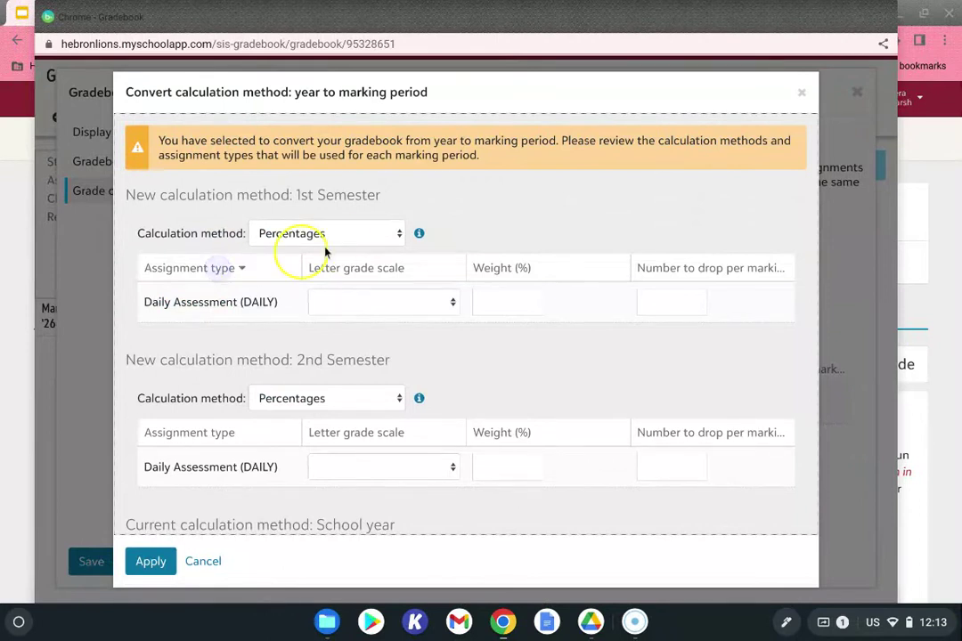
Set 1st and 2nd Semester calculation methods to Total Points with Weight and apply the conversion
click(379, 235)
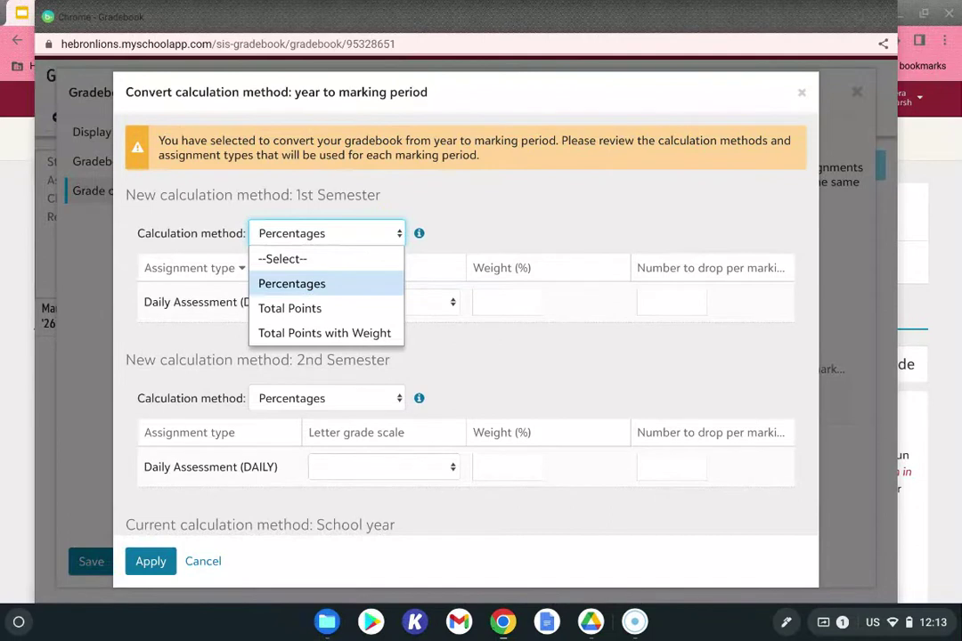
click(376, 335)
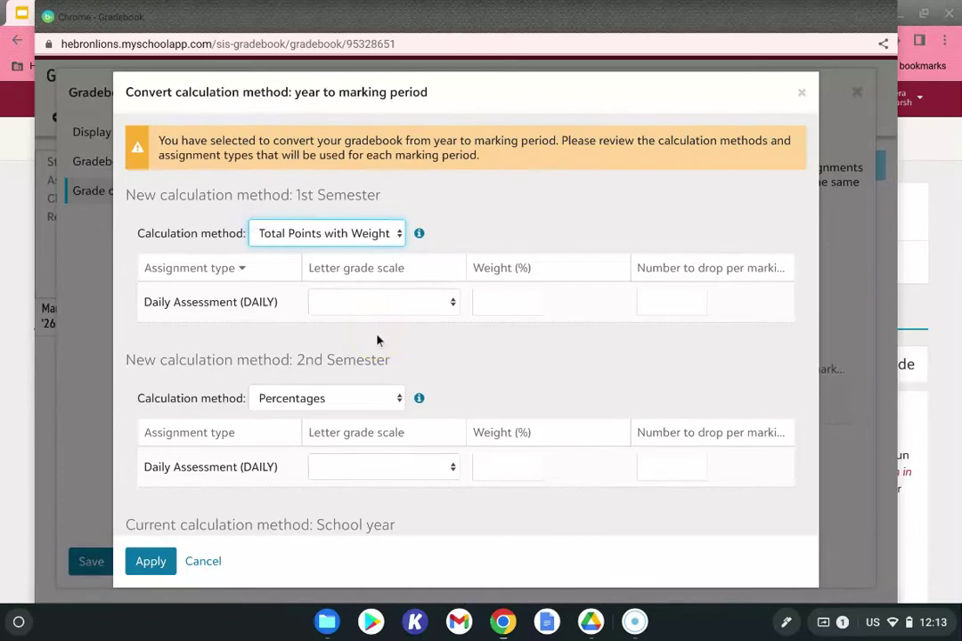
click(397, 399)
click(378, 501)
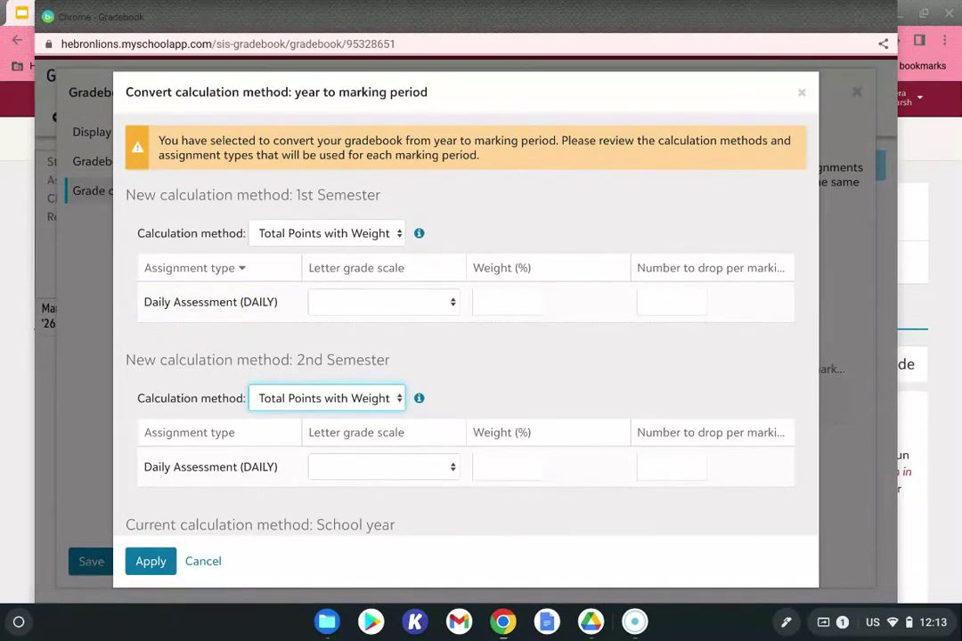
scroll(465, 339, down, 2)
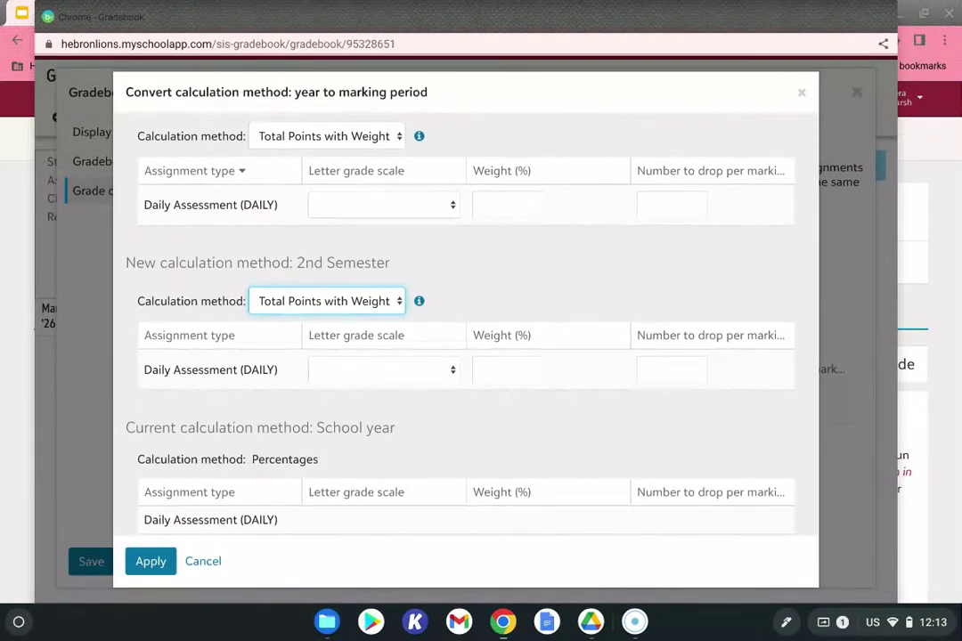
click(152, 563)
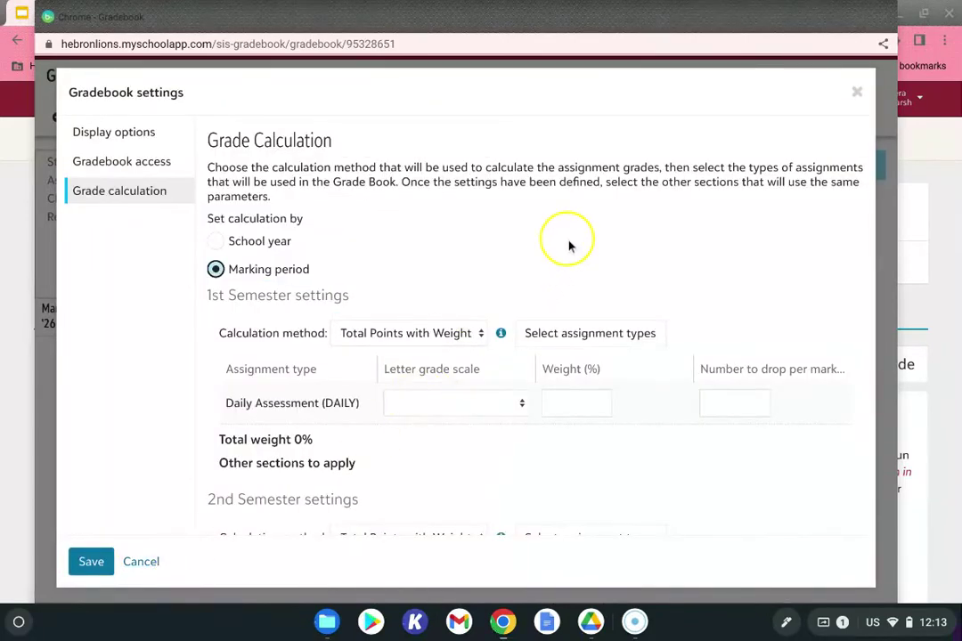
Add Minor Assessment and Major Assessment types to the 1st Semester
scroll(570, 247, down, 3)
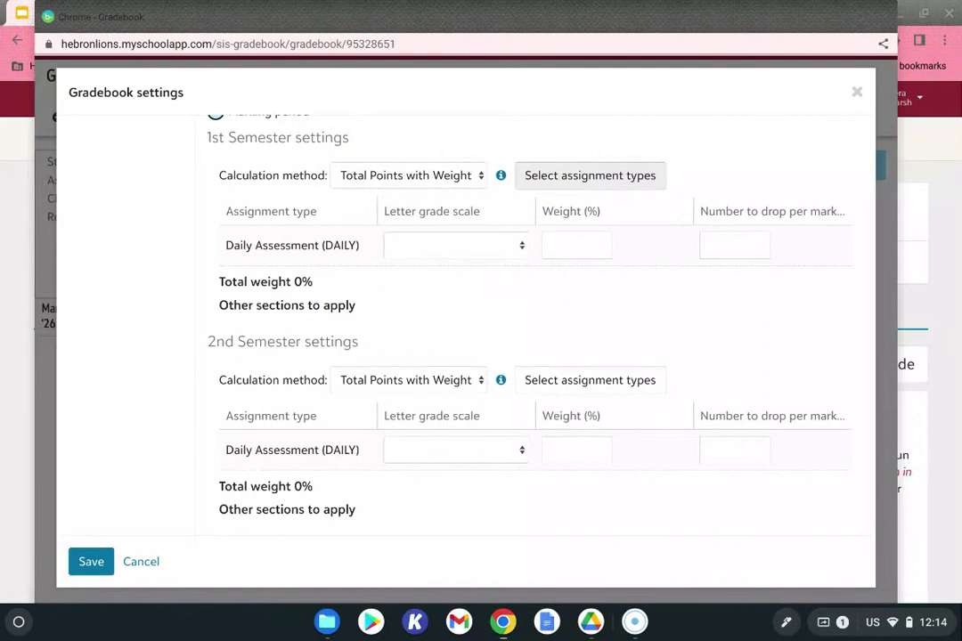
click(565, 186)
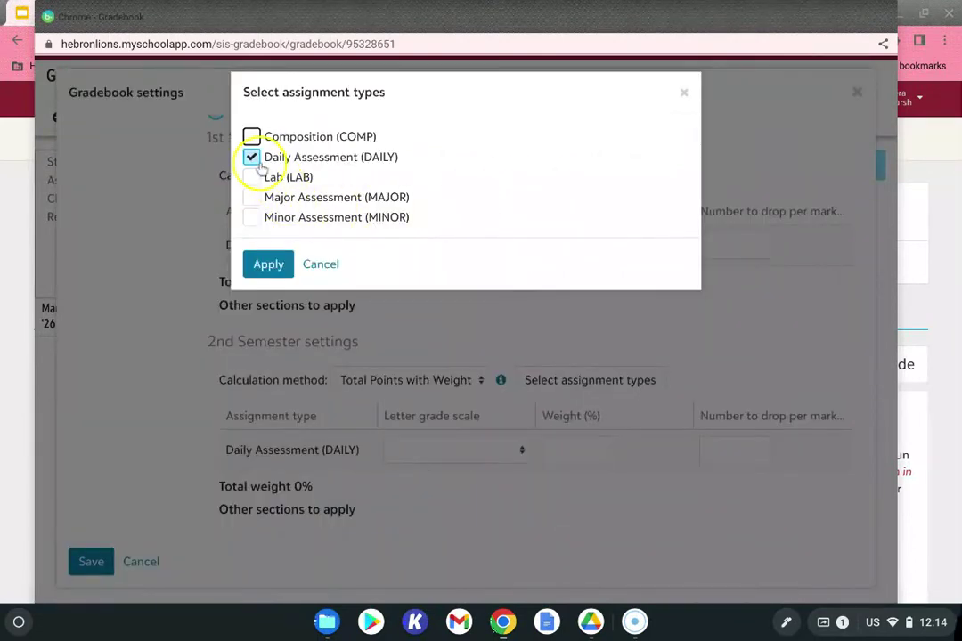
click(252, 216)
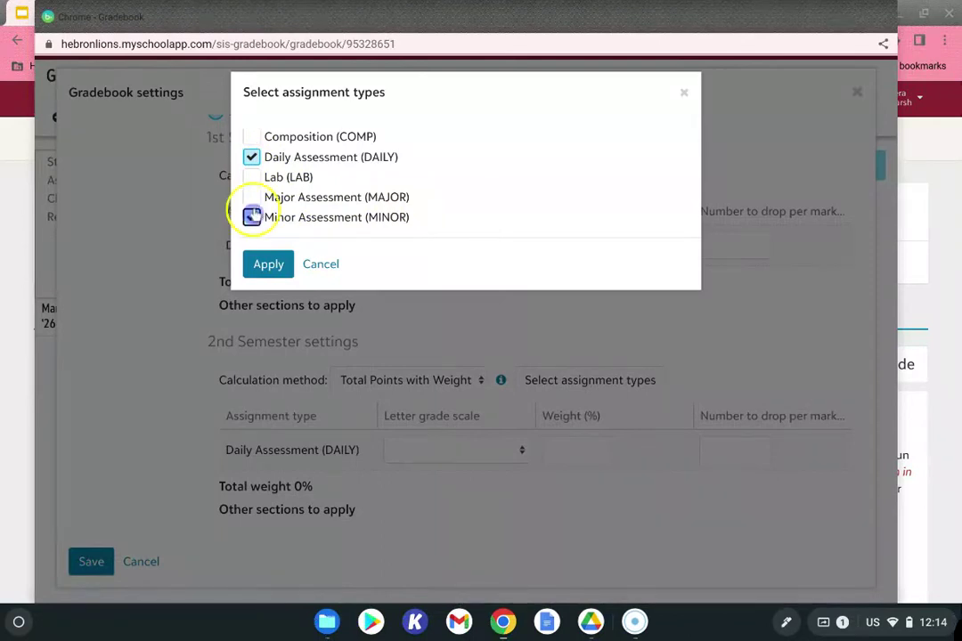
click(252, 198)
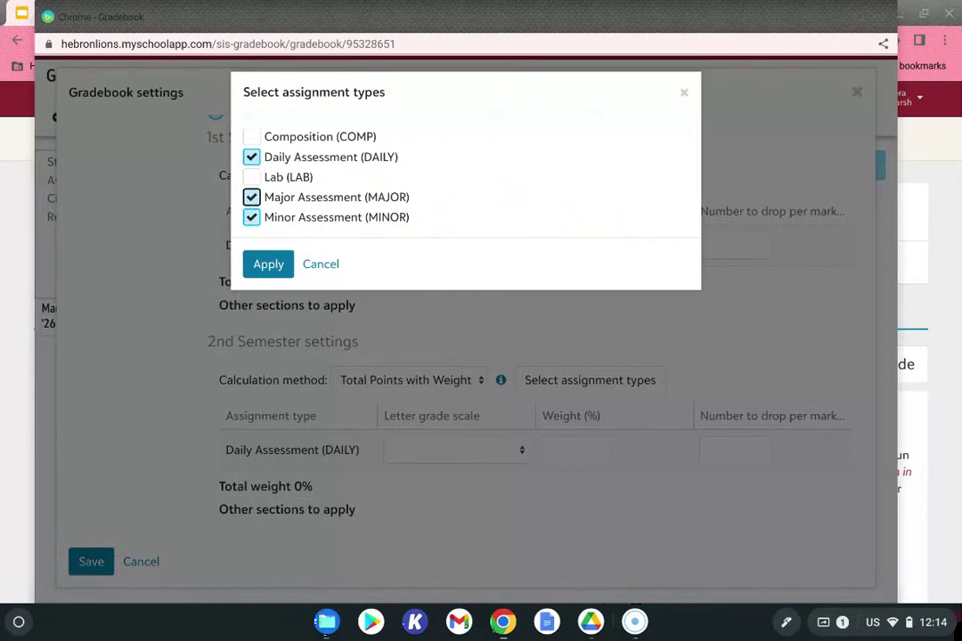
click(268, 265)
click(472, 369)
Add Major Assessment and Minor Assessment types to the 2nd Semester as well
scroll(472, 373, down, 1)
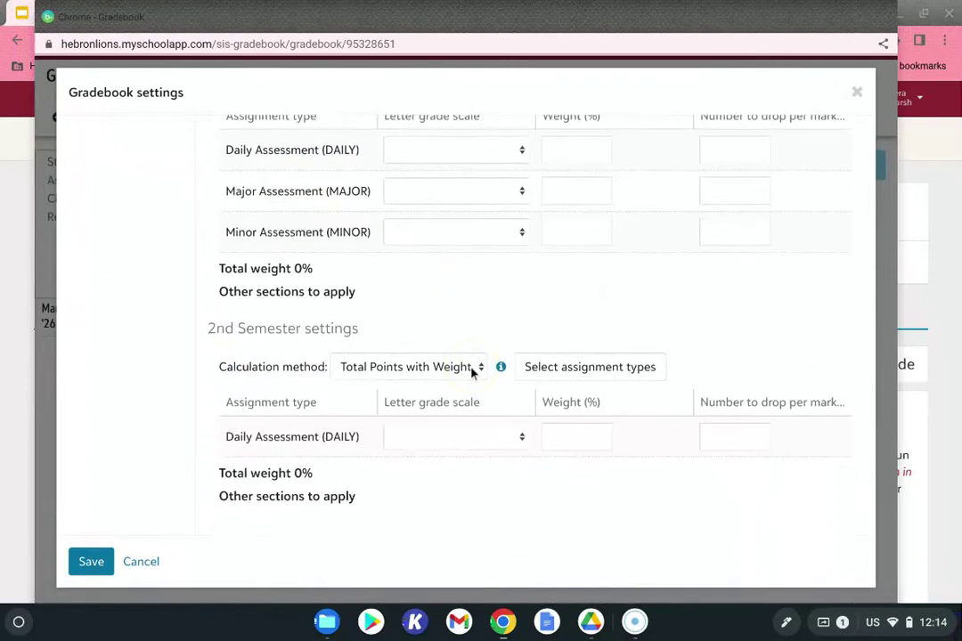
click(604, 367)
click(252, 197)
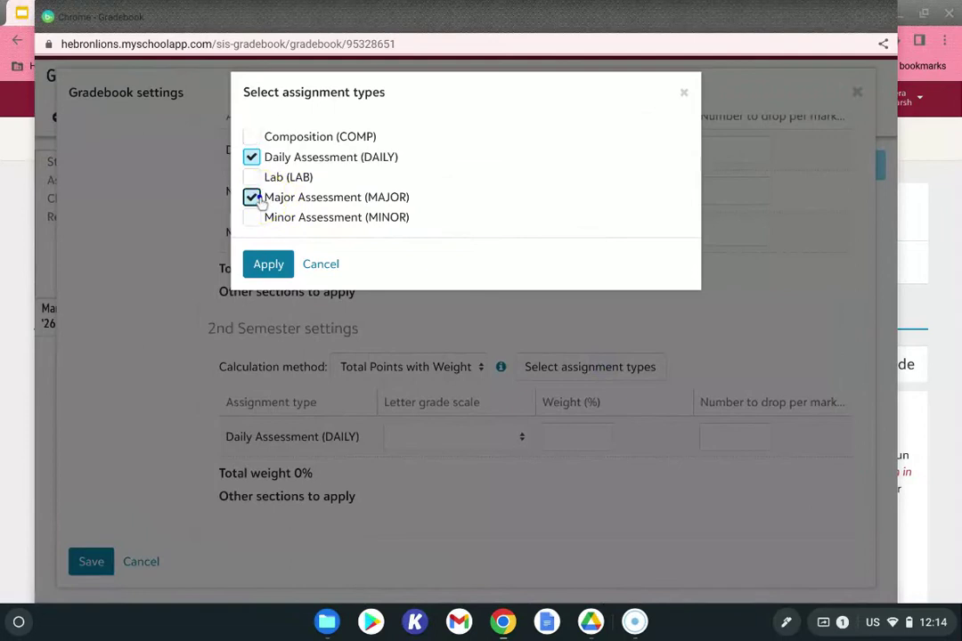
click(252, 217)
click(269, 265)
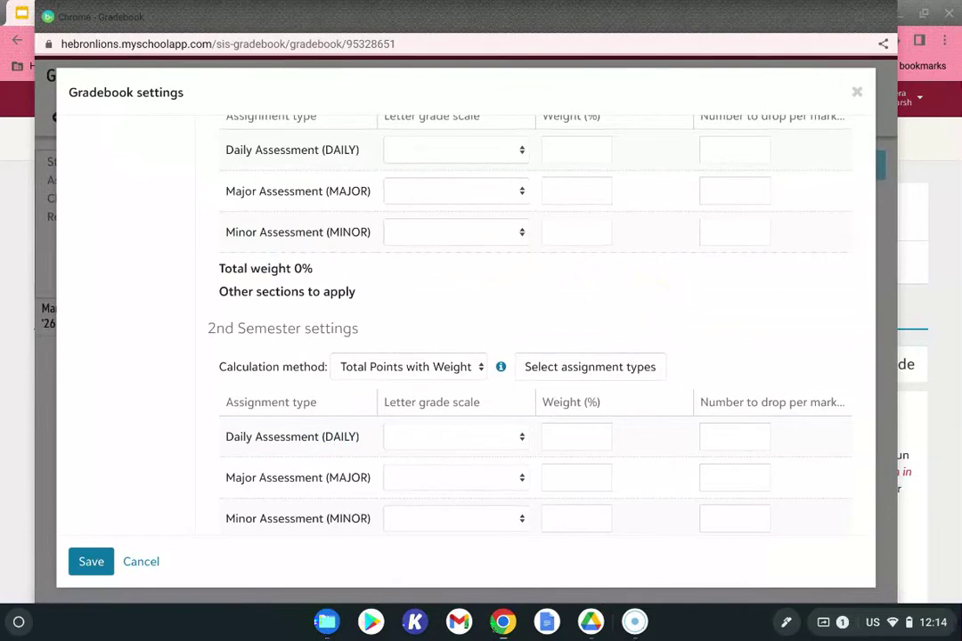
scroll(534, 338, down, 2)
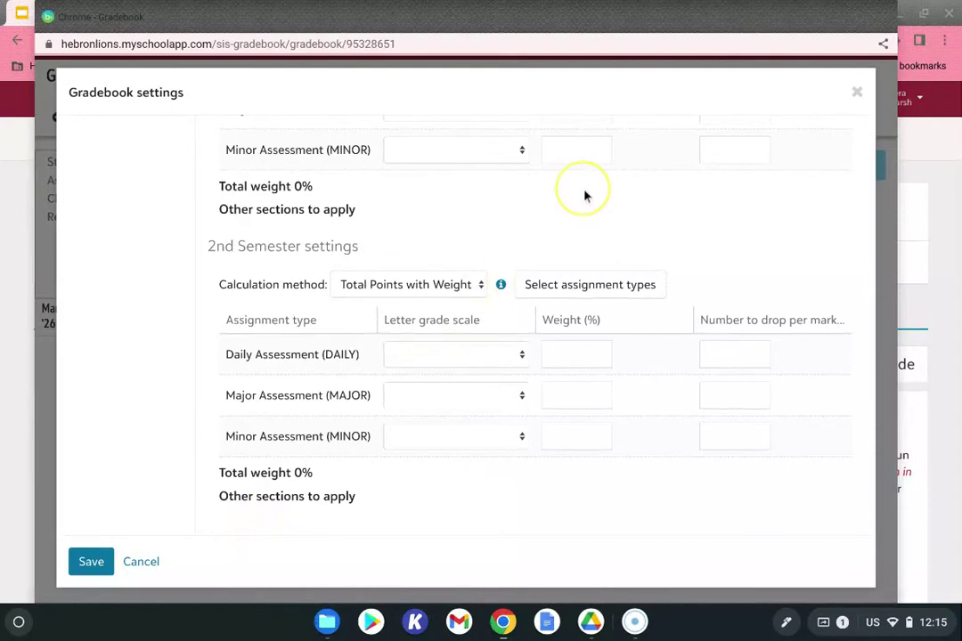
scroll(589, 207, up, 1)
scroll(589, 207, up, 5)
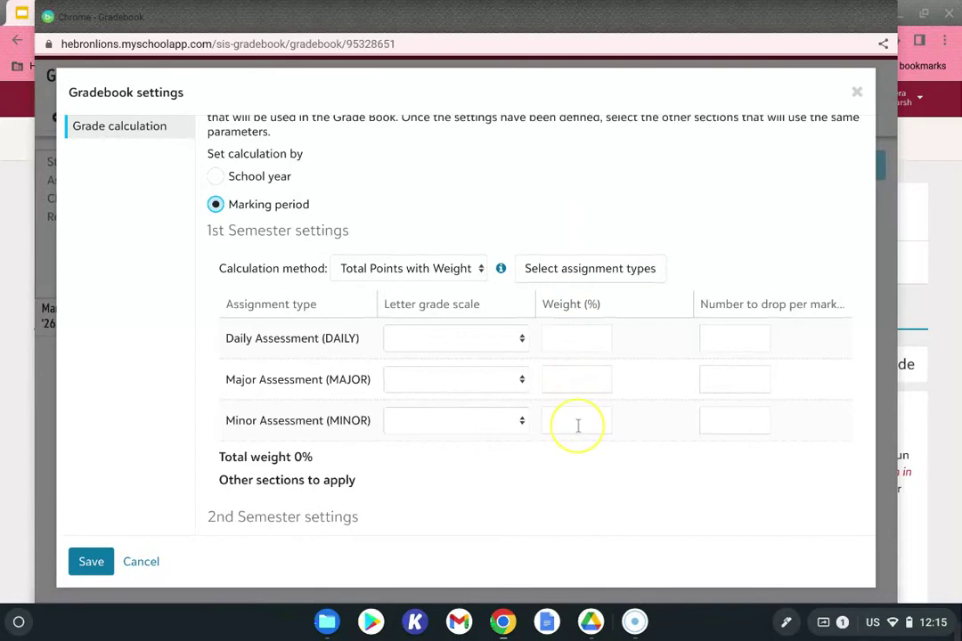
Weight the 1st Semester Daily 20%, Major 50% and Minor 30%
click(570, 339)
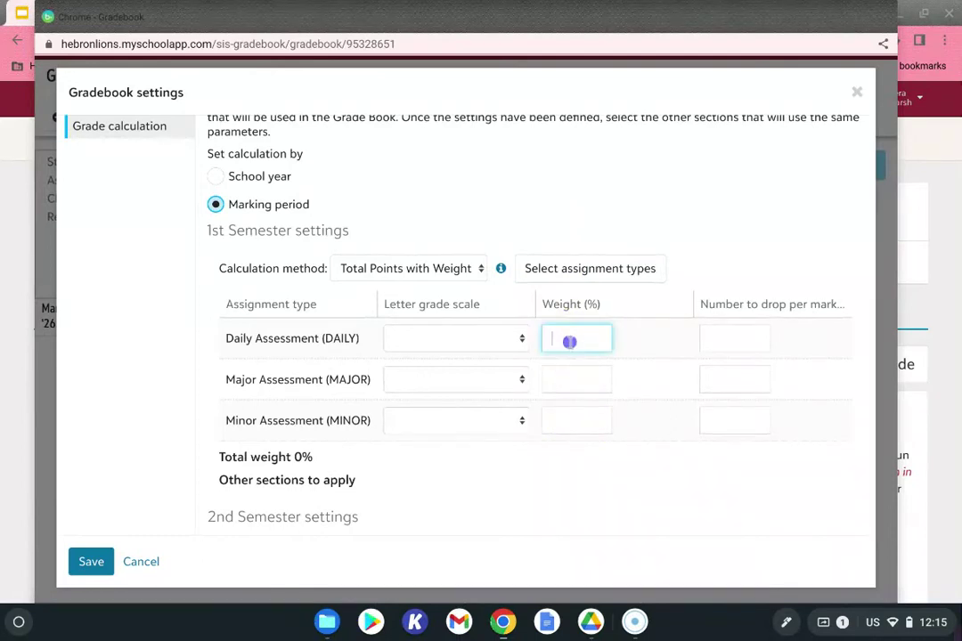
text(20)
click(563, 380)
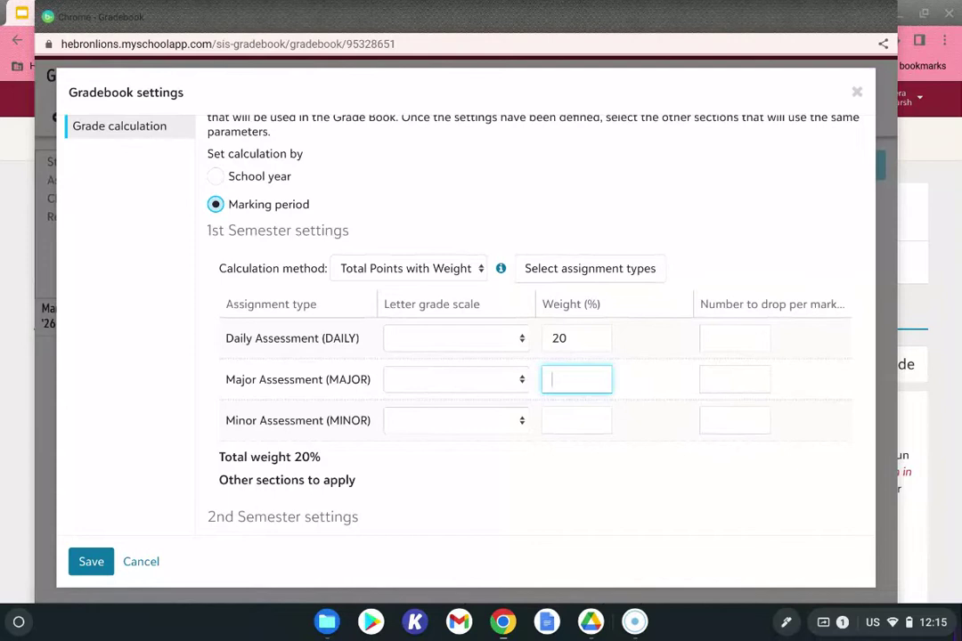
text(50)
click(561, 423)
text(30)
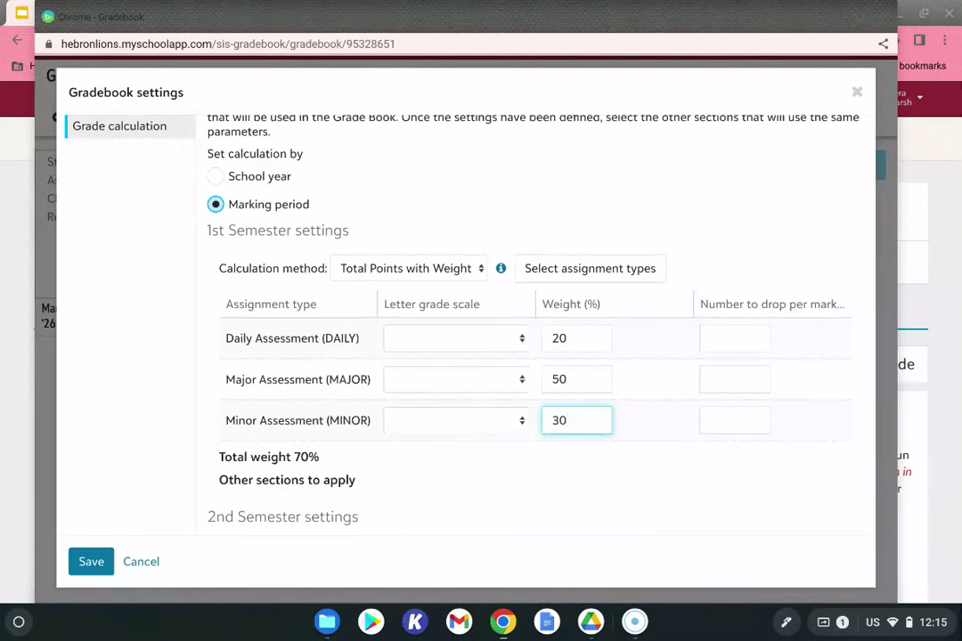
Enter the same 20/50/30 weights for 2nd Semester Daily, Major and Minor
scroll(535, 330, down, 2)
scroll(535, 329, down, 2)
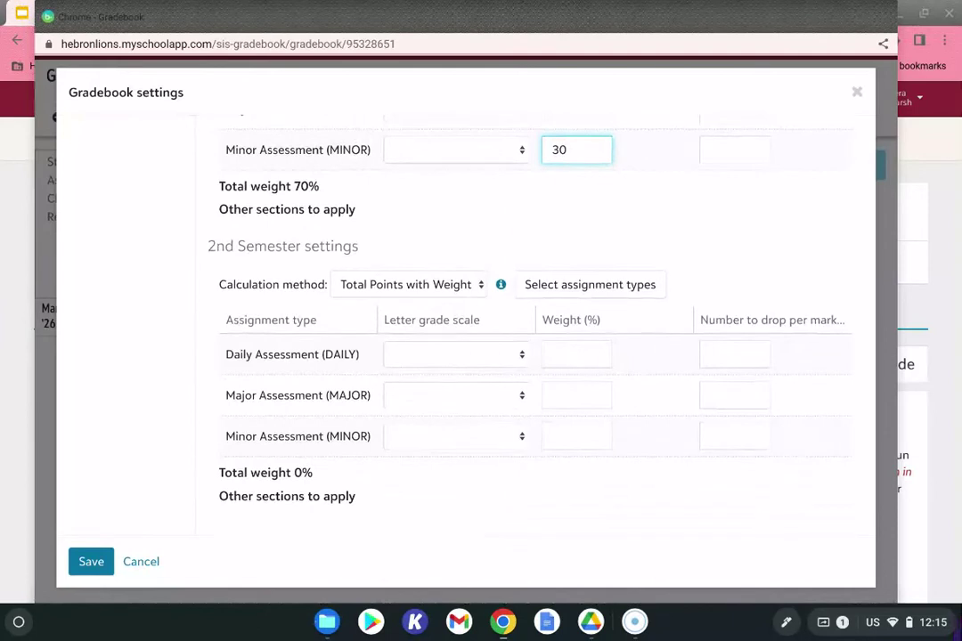
click(575, 356)
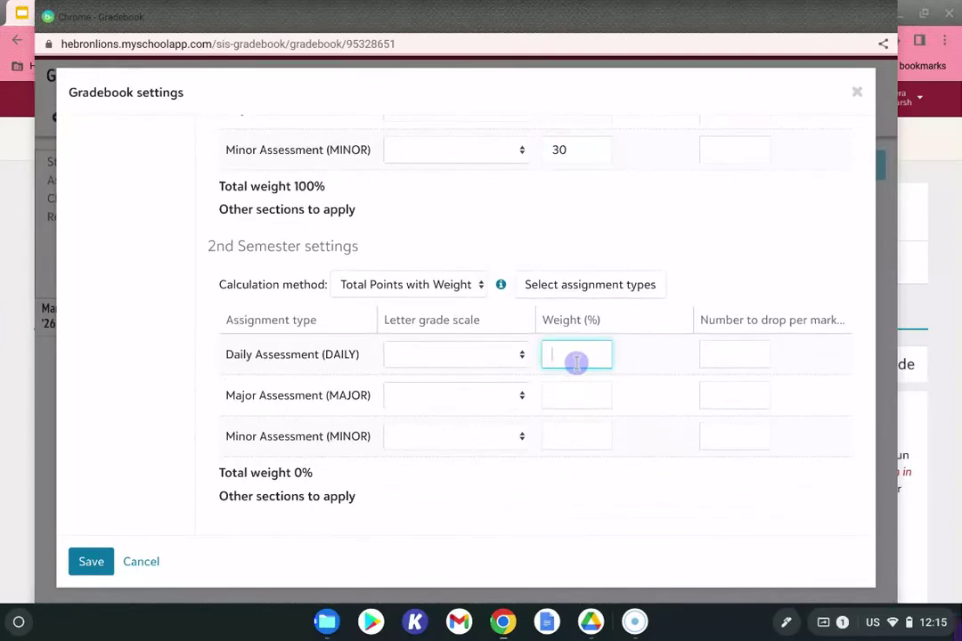
text(20)
click(575, 394)
text(50)
click(574, 435)
text(30)
scroll(525, 321, up, 10)
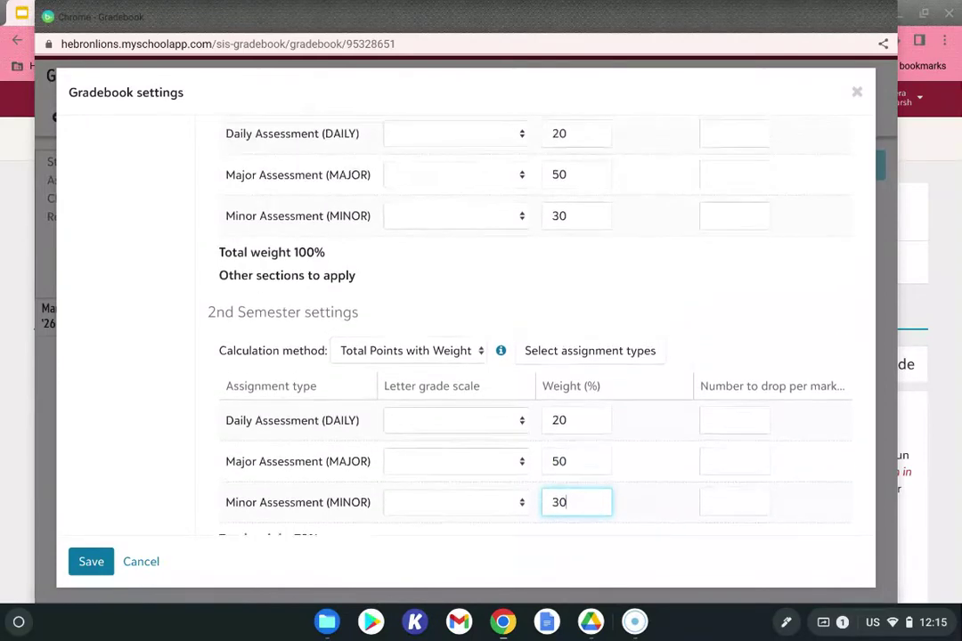
scroll(525, 321, down, 3)
scroll(526, 321, down, 3)
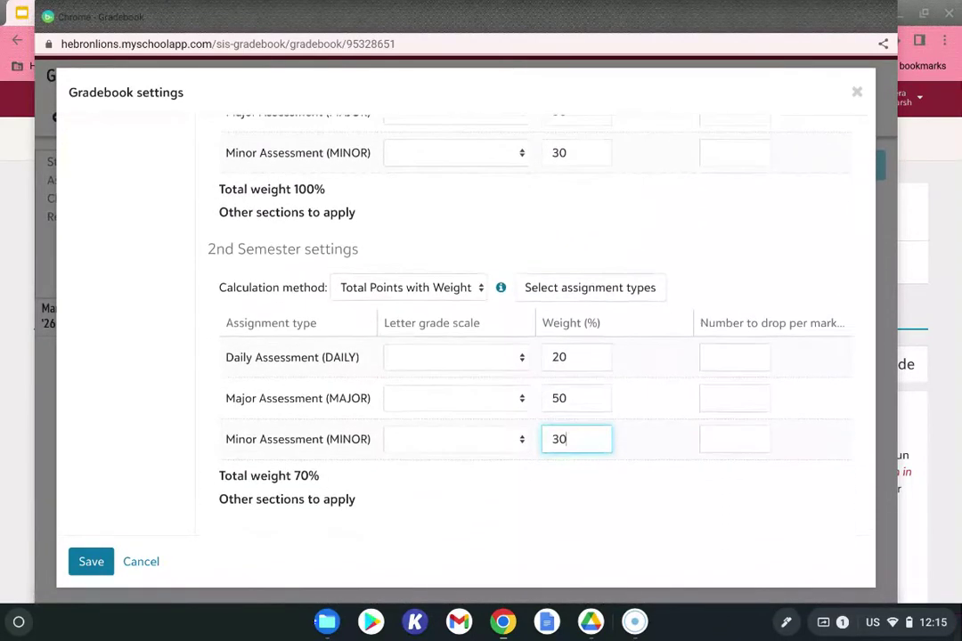
scroll(526, 321, up, 5)
scroll(526, 321, up, 1)
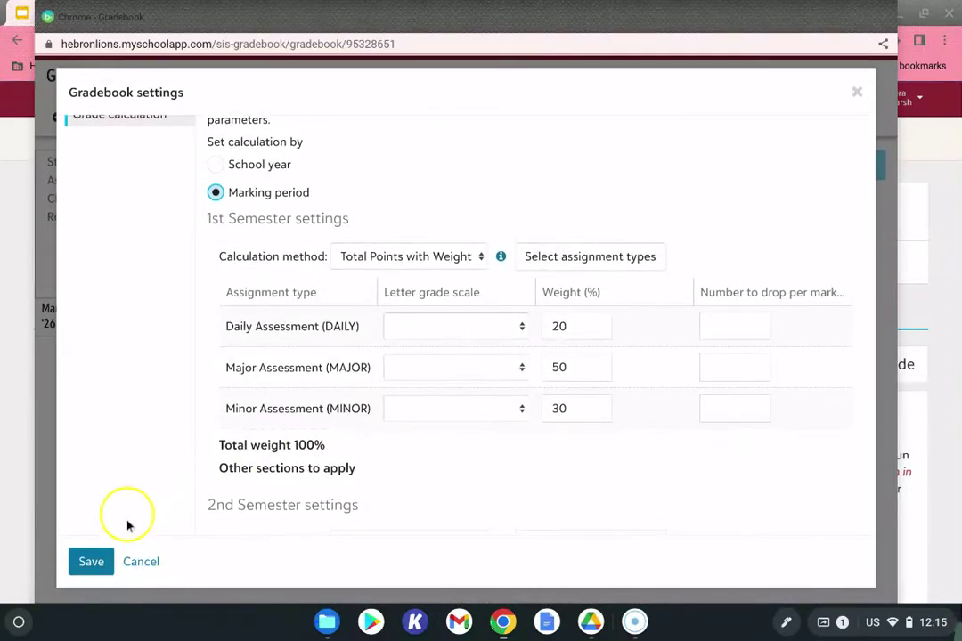
Edit the Daily and Minor Assessment drop counts, entering 1 for Minor
click(91, 561)
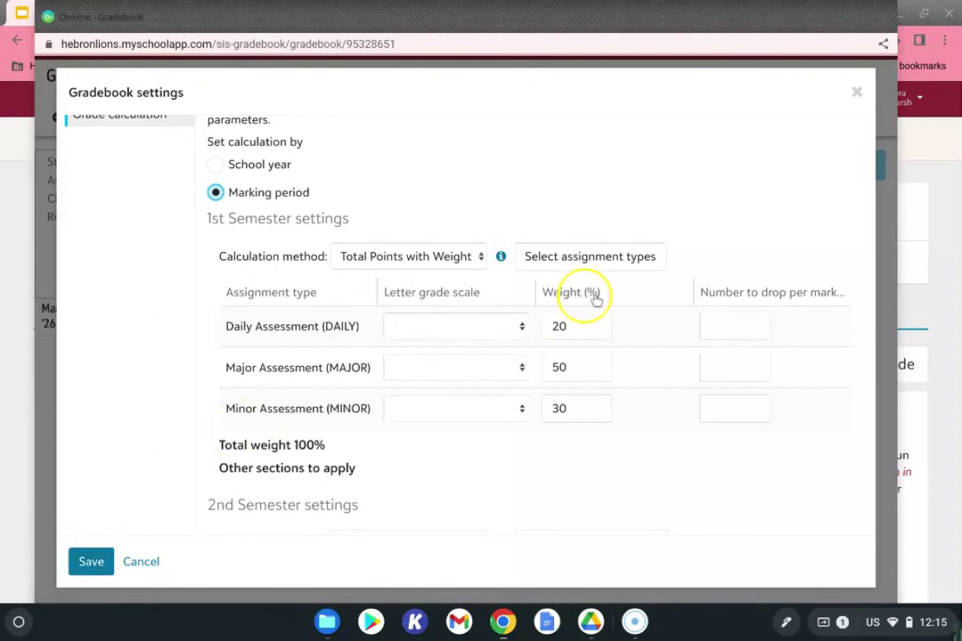
click(722, 326)
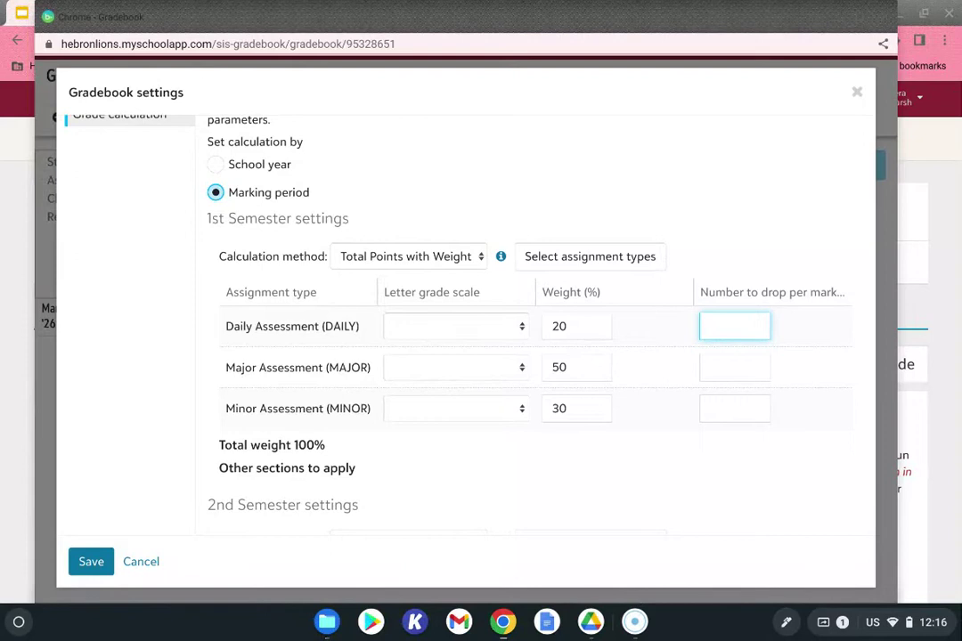
click(729, 326)
click(724, 409)
text(1)
click(795, 489)
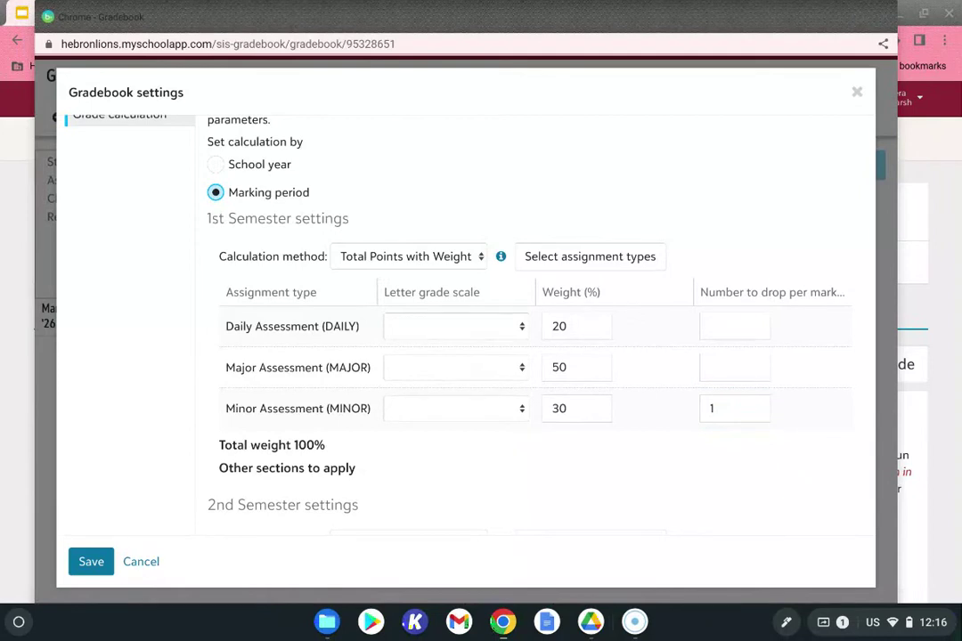
Clear the Minor drop count, save the gradebook settings, and close the gradebook window
scroll(525, 321, down, 3)
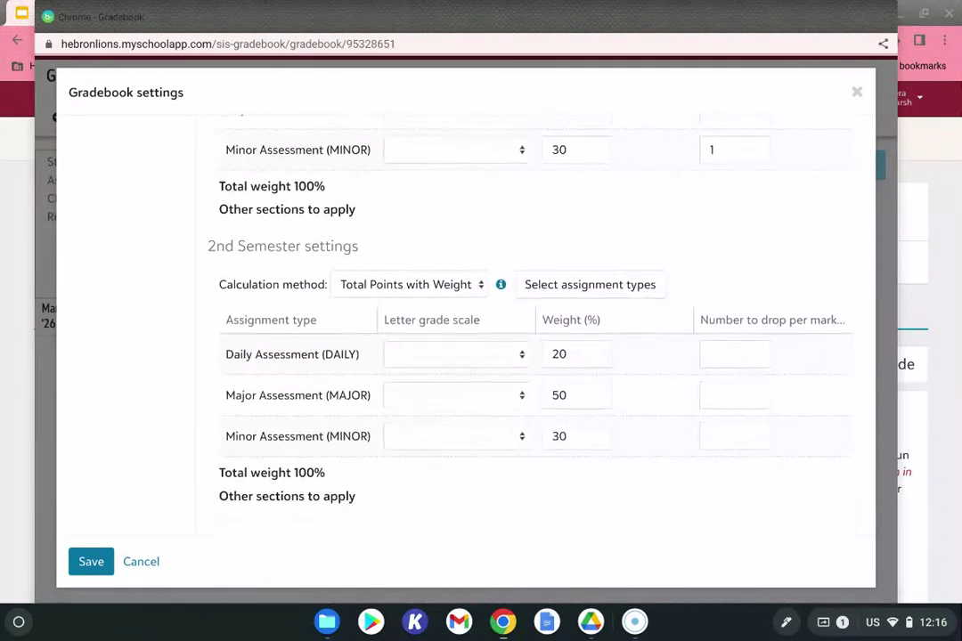
scroll(526, 321, up, 3)
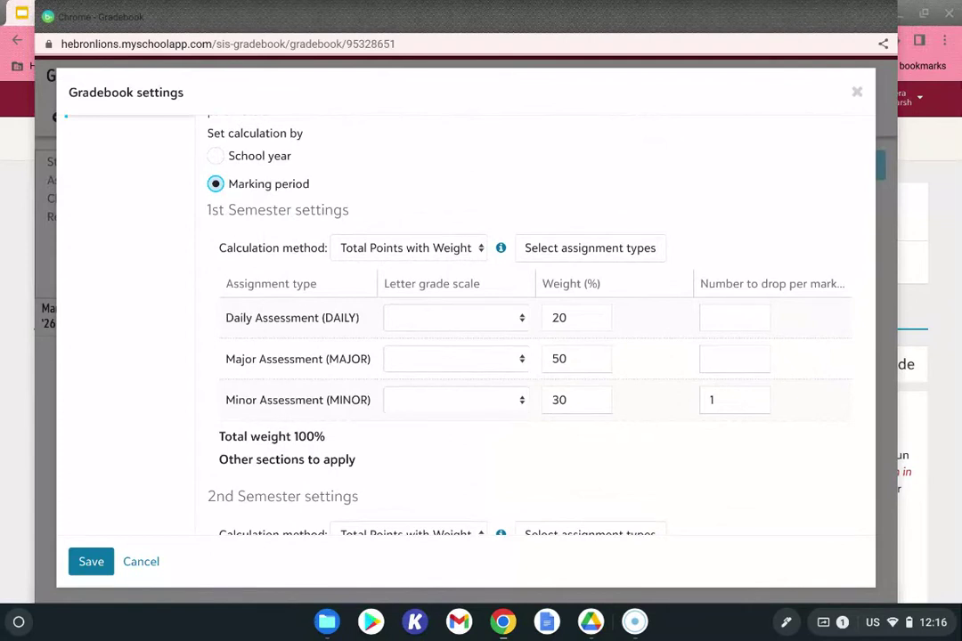
click(720, 407)
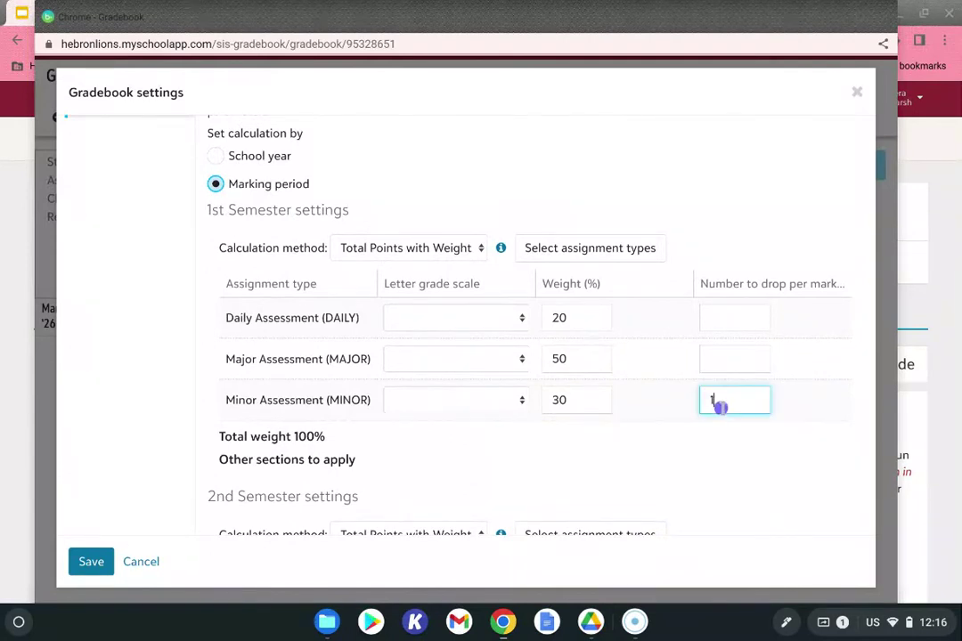
key(BackSpace)
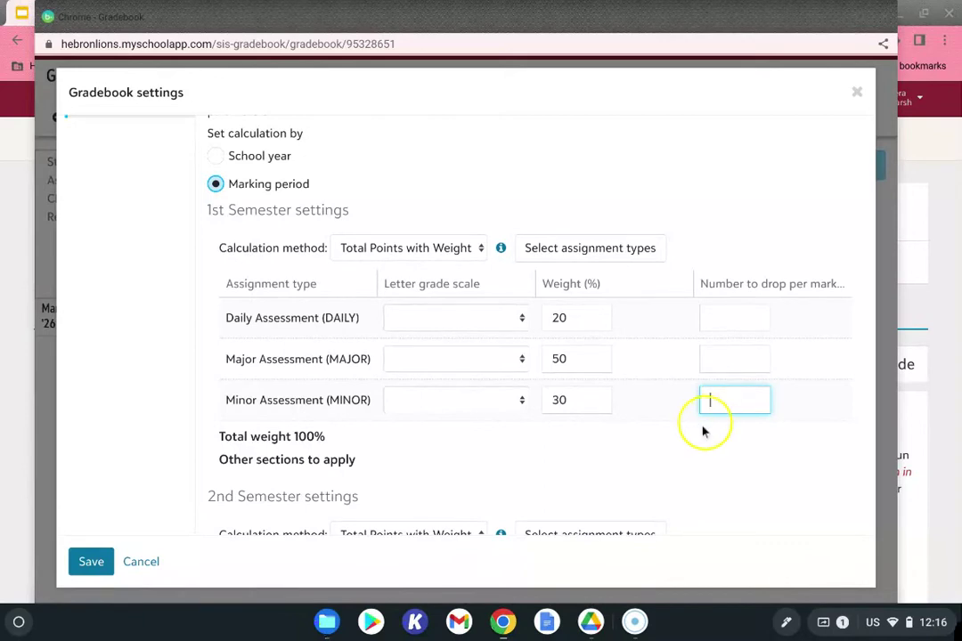
scroll(676, 451, down, 3)
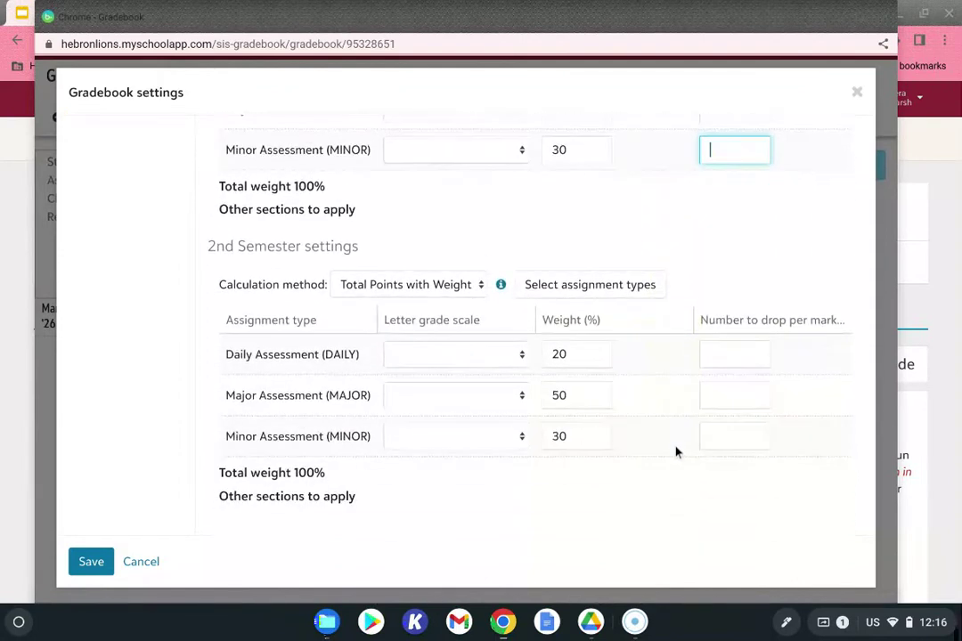
click(91, 562)
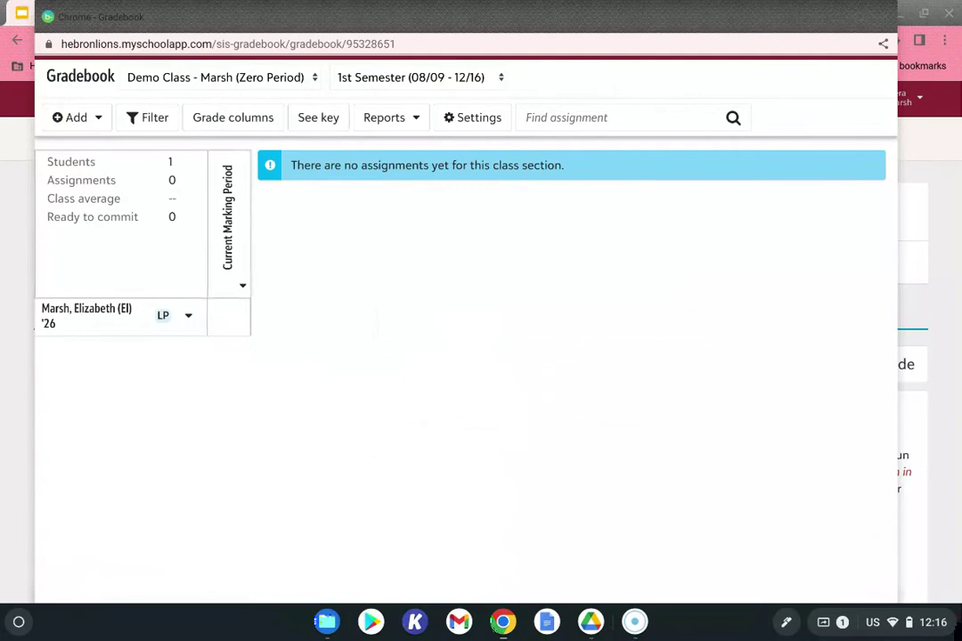
key(ctrl+w)
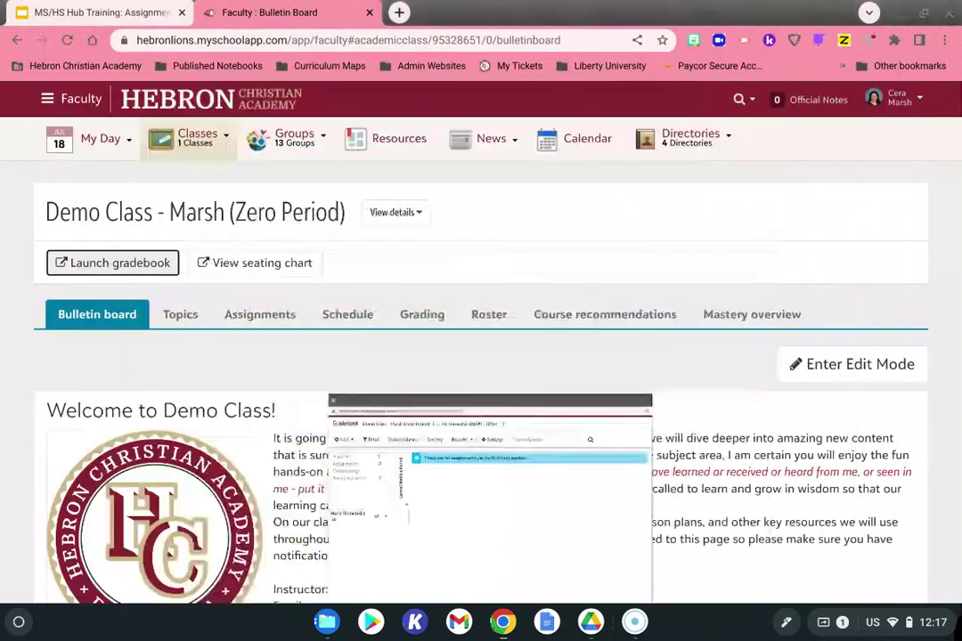
Return to the MS/HS Hub Training slides and advance to the Total Points With Weight slide
key(ctrl+shift+Tab)
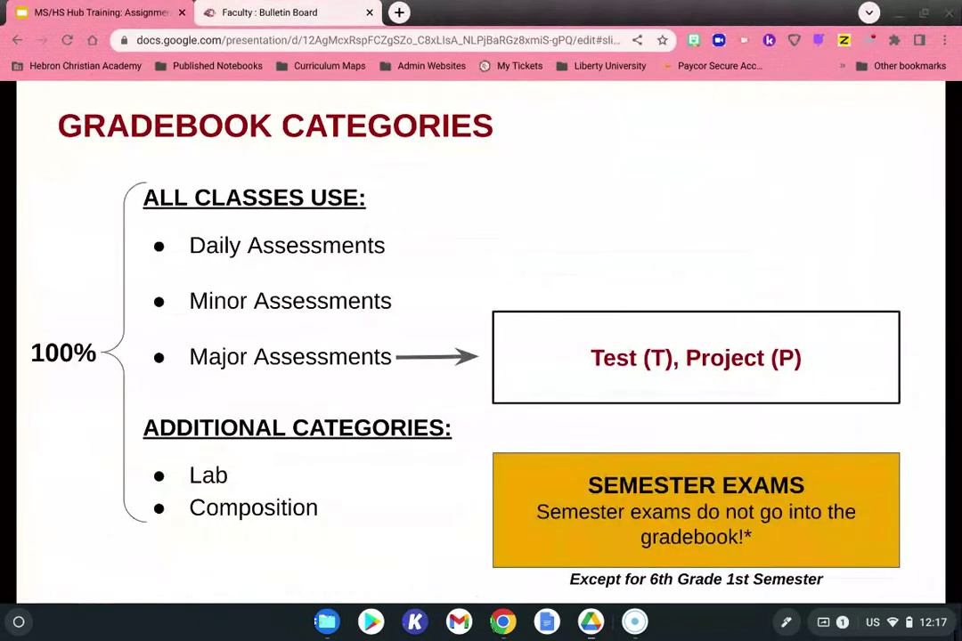
key(Right)
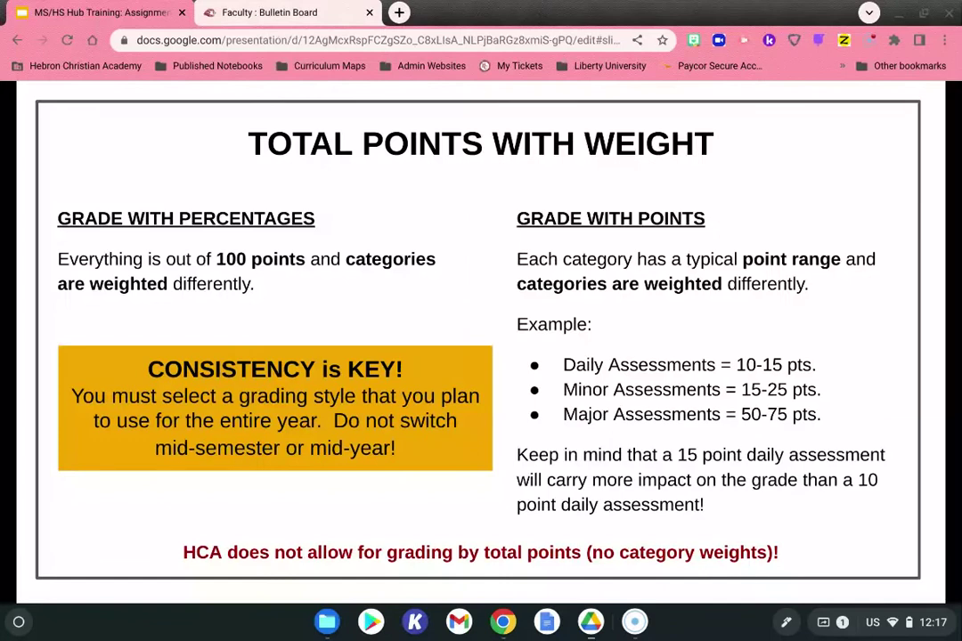